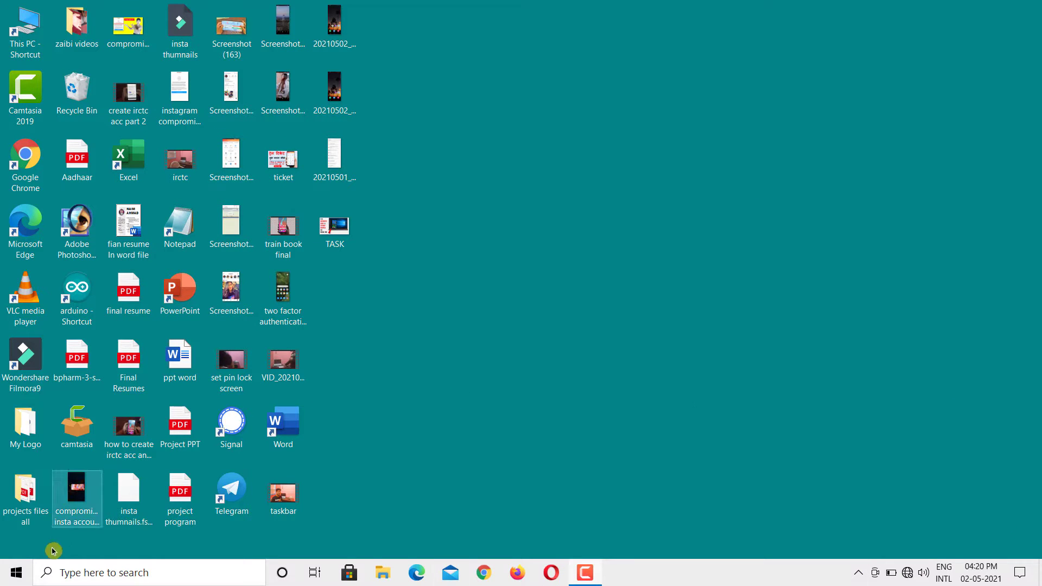
# Step: From the Start menu, open Settings, go to Accounts and choose Sign-in options
pyautogui.click(17, 572)
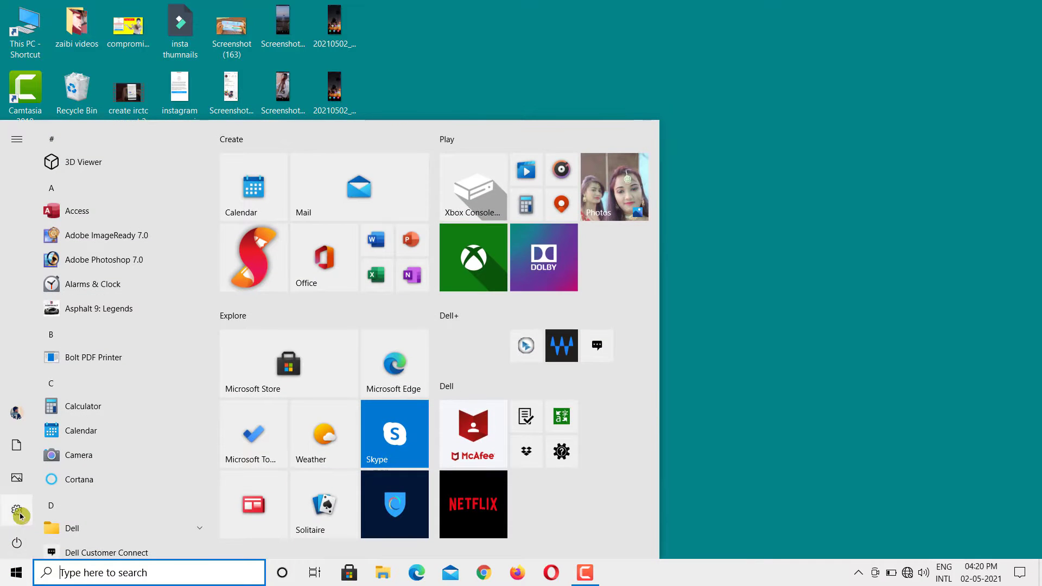
pyautogui.click(17, 511)
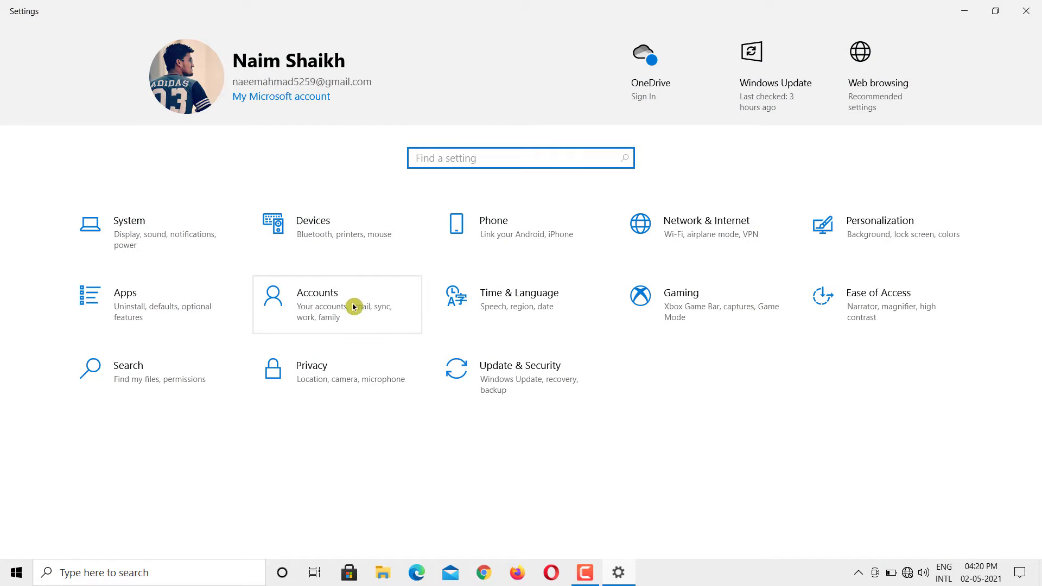
pyautogui.click(310, 305)
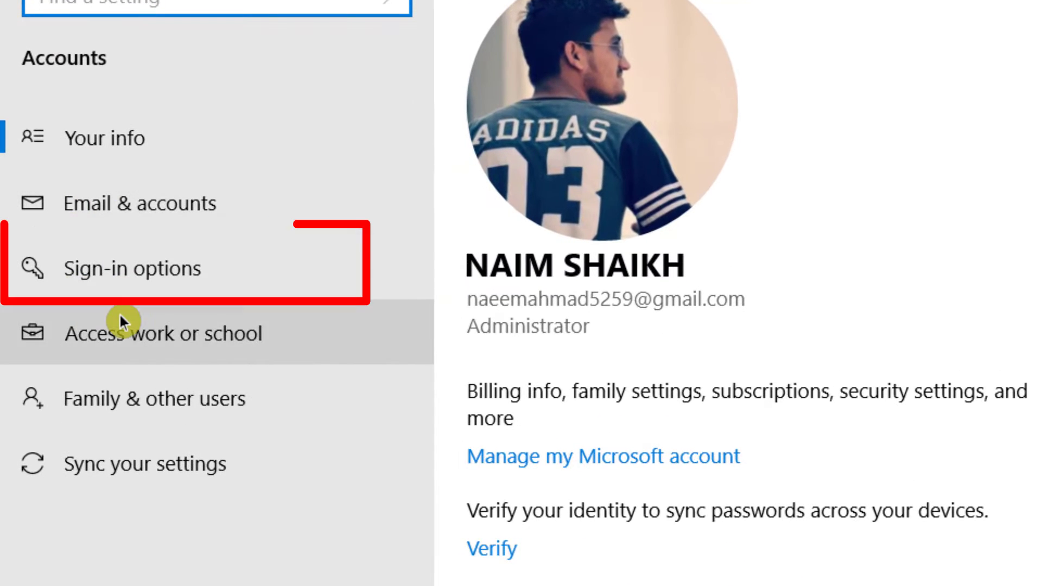
pyautogui.click(149, 276)
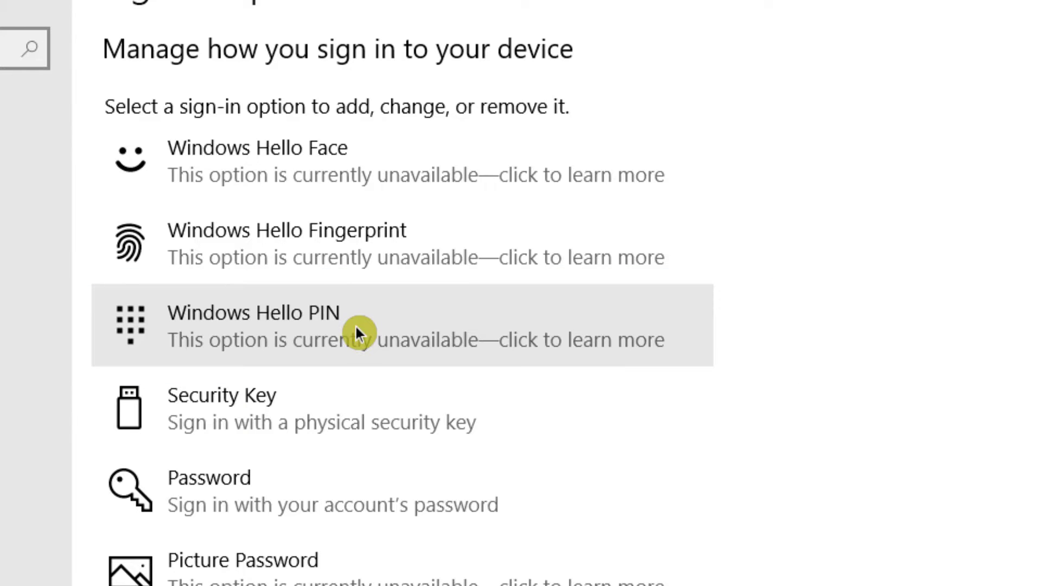
# Step: Check the unavailable Windows Hello PIN option, then expand the Password sign-in option
pyautogui.click(355, 326)
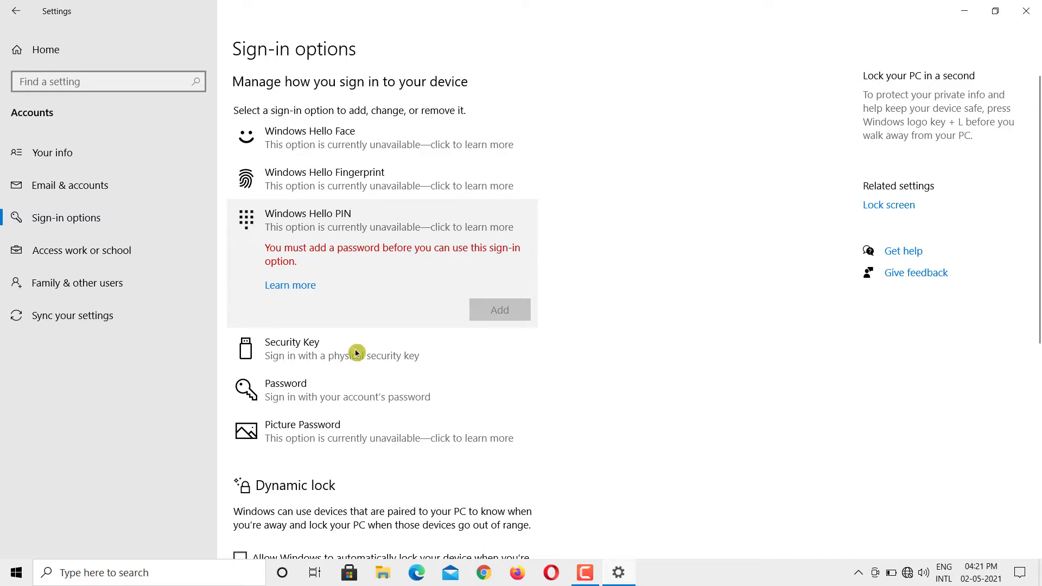
pyautogui.click(299, 388)
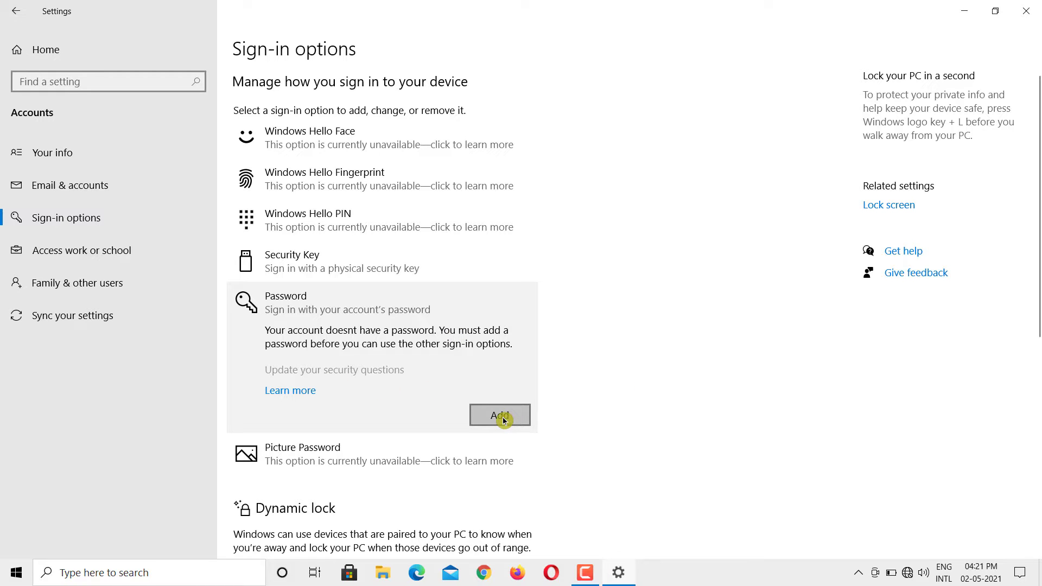
# Step: Add a password to the local account, confirm it, enter a password hint, and finish
pyautogui.click(500, 415)
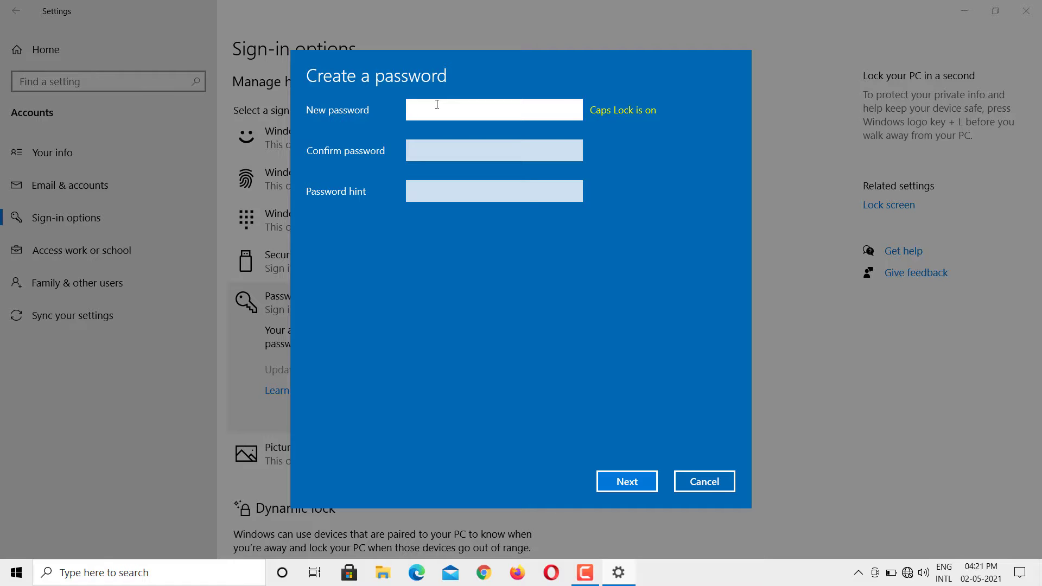
pyautogui.click(432, 157)
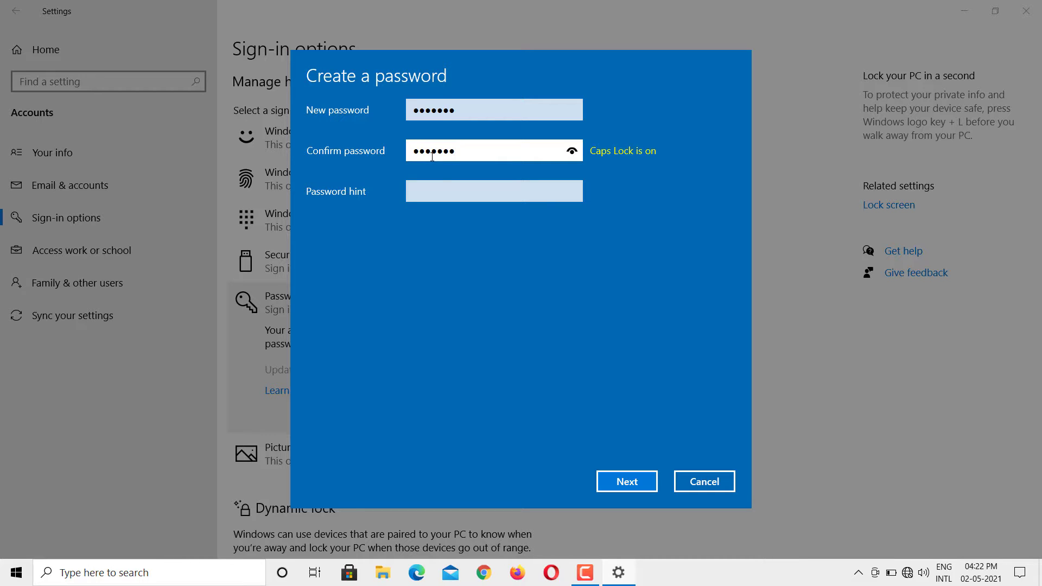
pyautogui.click(439, 184)
pyautogui.click(465, 156)
pyautogui.click(630, 486)
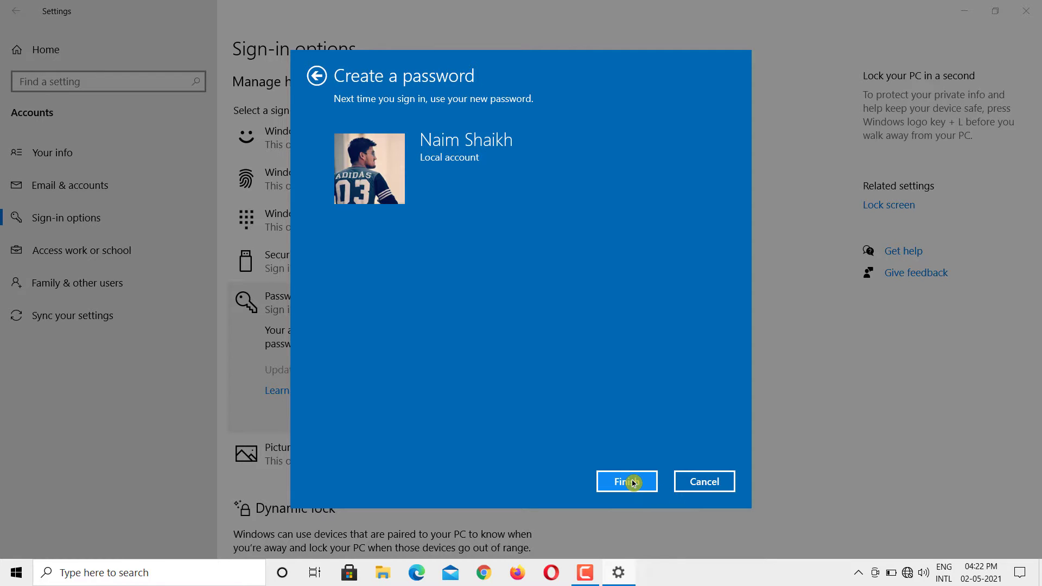
pyautogui.click(633, 483)
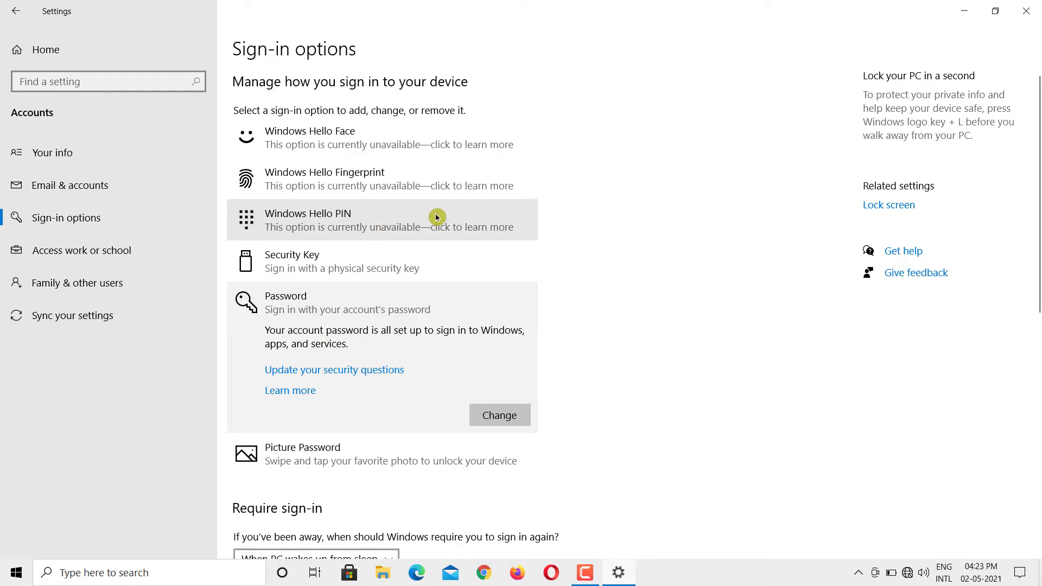
# Step: Turn on Wi-Fi from Action Center's Network tile so Windows Hello PIN becomes available
pyautogui.click(388, 230)
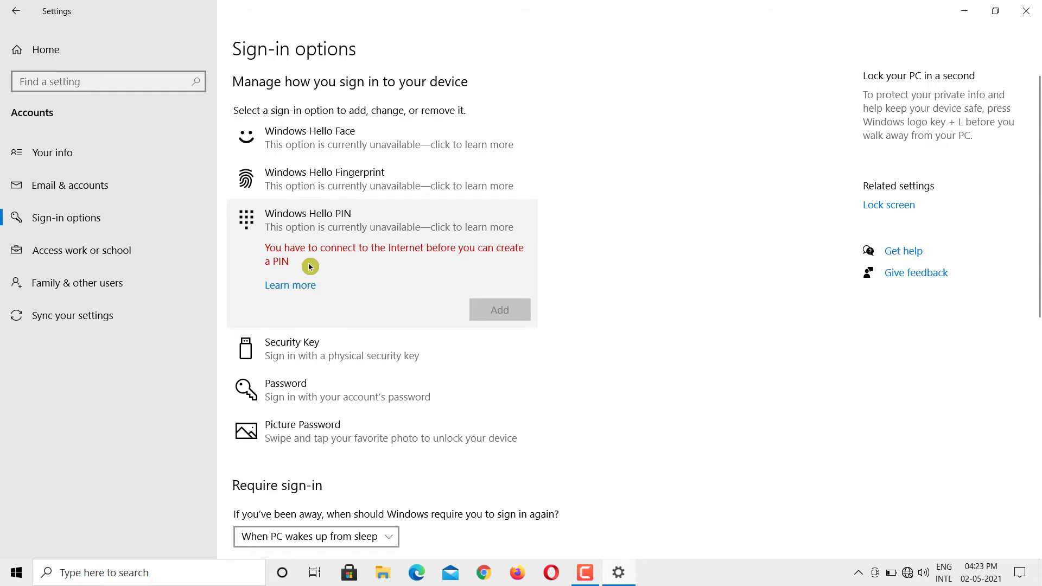
pyautogui.scroll(-4, 343, 368)
pyautogui.scroll(4, 344, 369)
pyautogui.click(1020, 573)
pyautogui.click(821, 329)
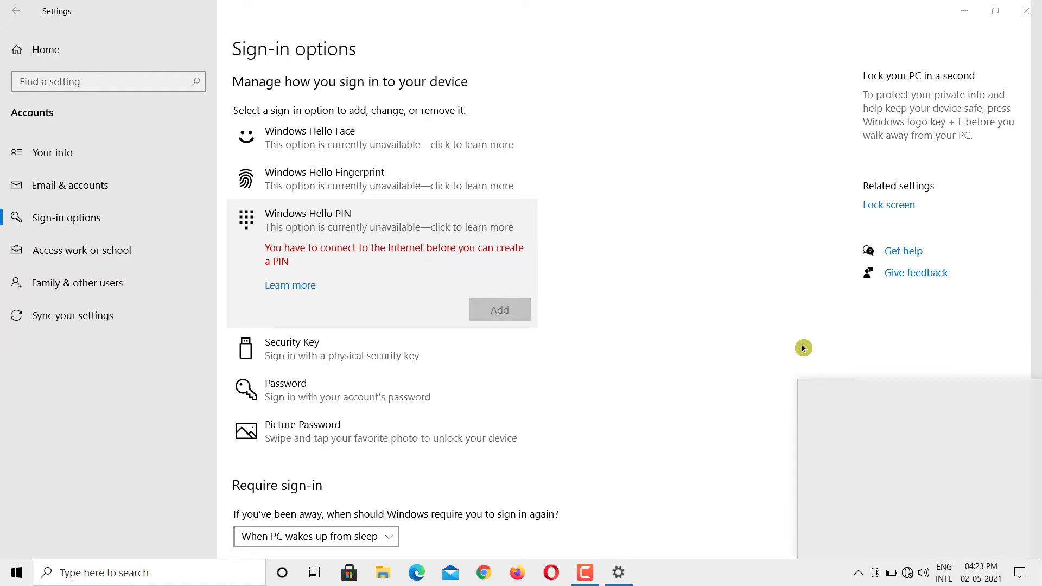
pyautogui.click(833, 546)
pyautogui.click(628, 289)
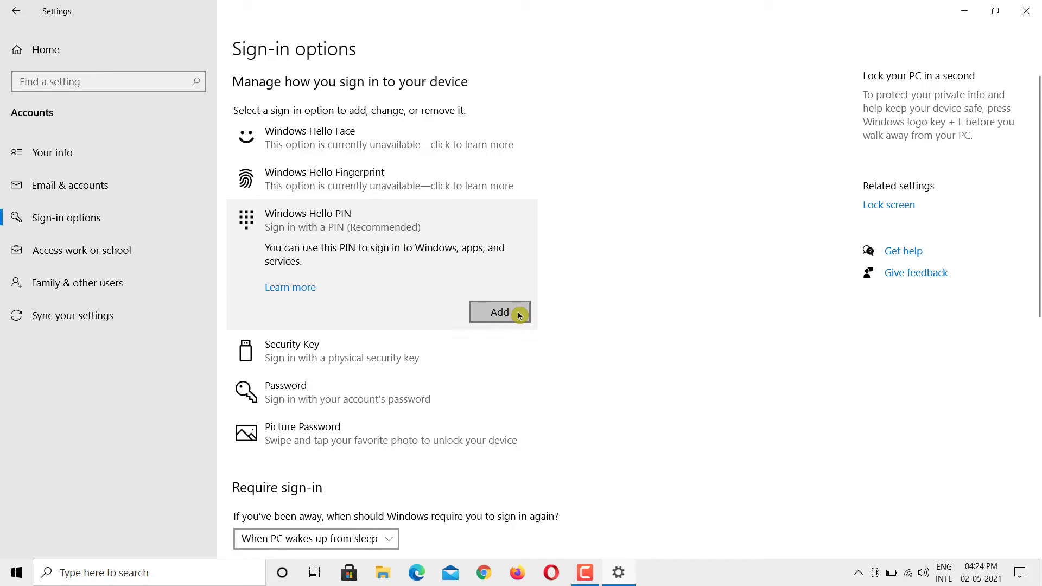
# Step: Add a four-digit Windows Hello PIN after verifying the account password, then close Settings
pyautogui.click(500, 313)
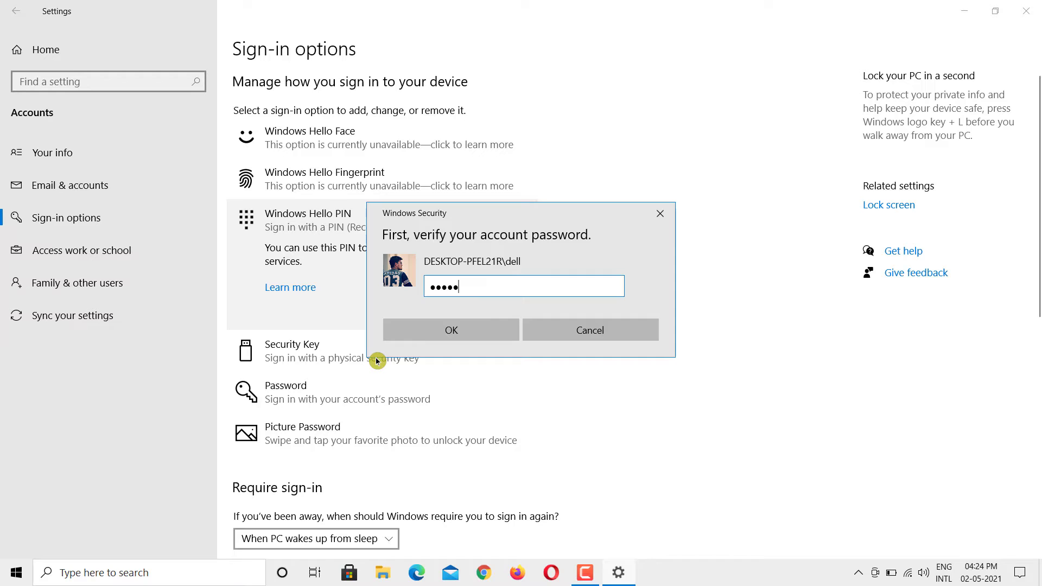
pyautogui.click(475, 330)
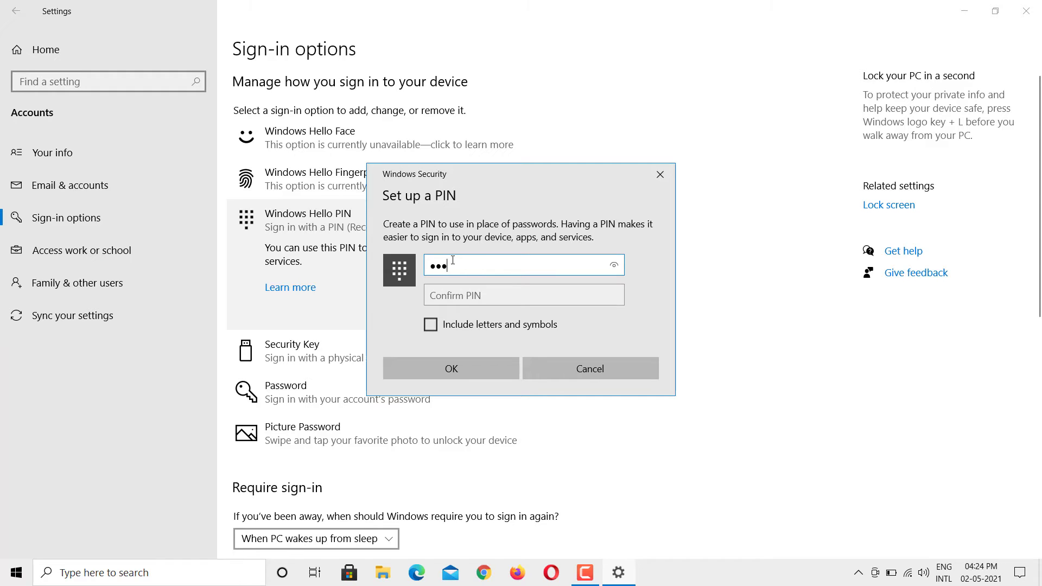
pyautogui.click(464, 294)
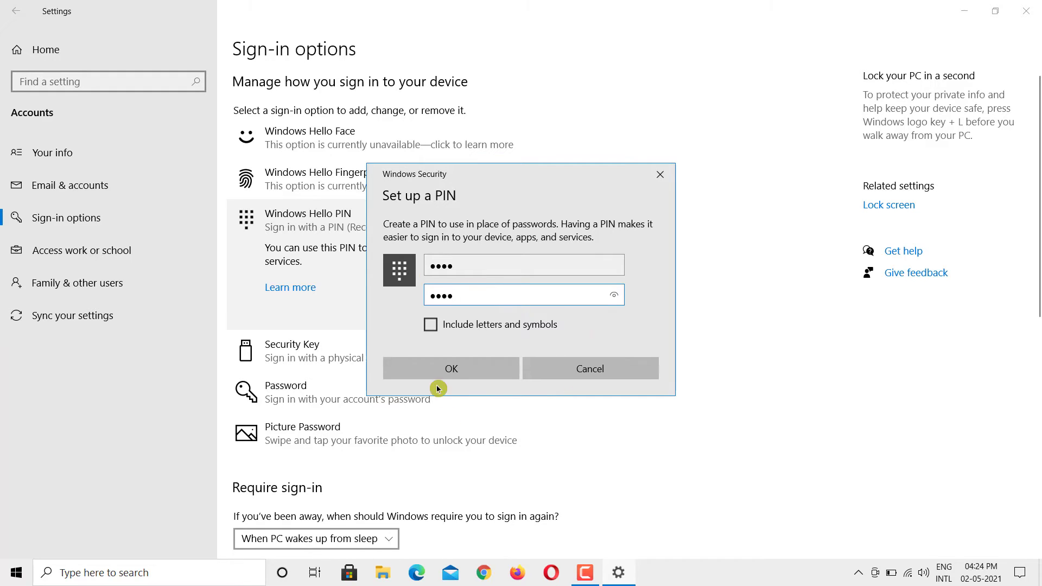
pyautogui.click(448, 369)
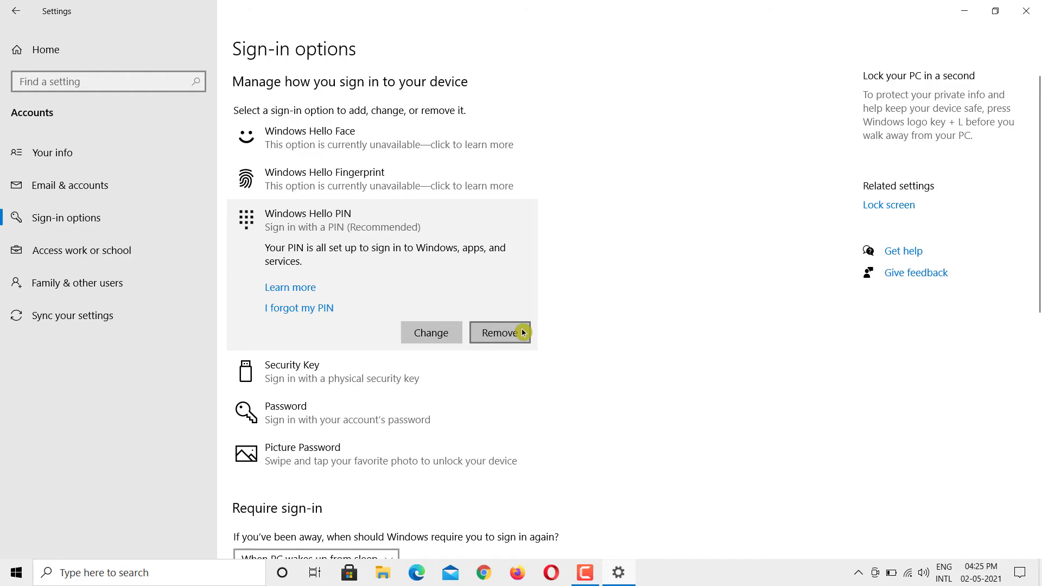
pyautogui.click(294, 316)
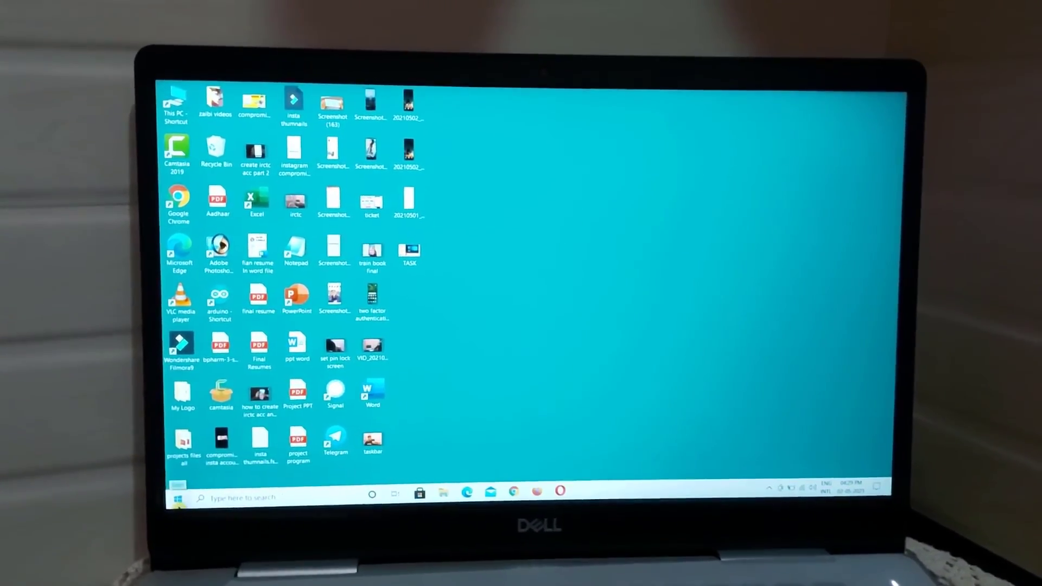
# Step: Put the computer to sleep using Start's Power menu
pyautogui.press('super')
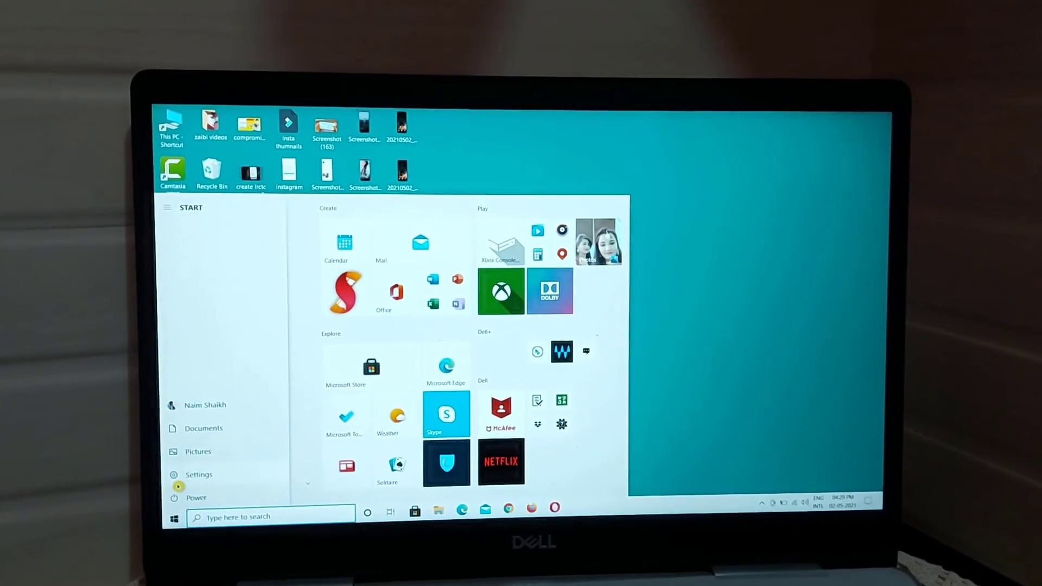
pyautogui.click(181, 507)
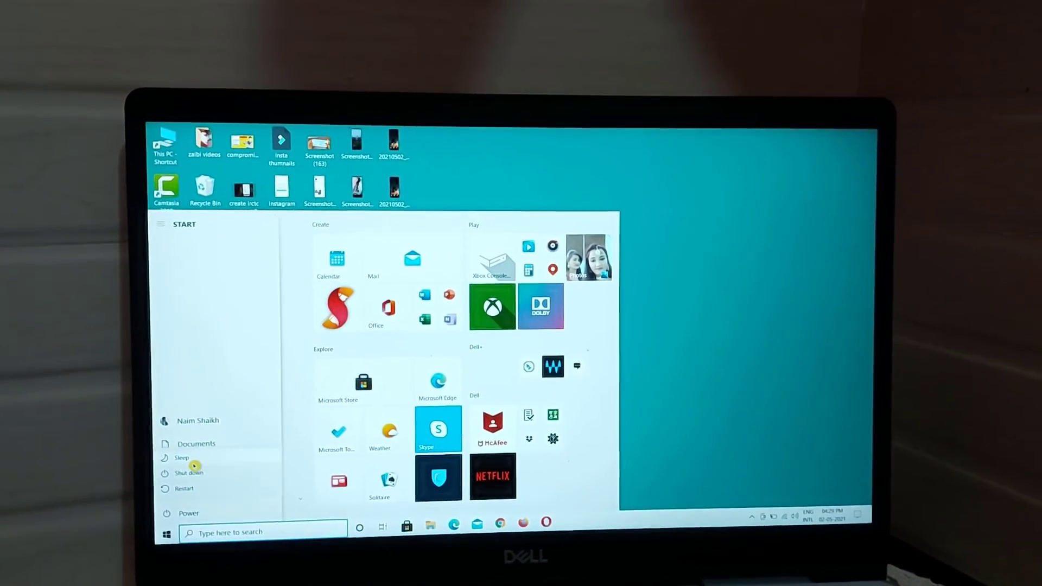
pyautogui.click(188, 467)
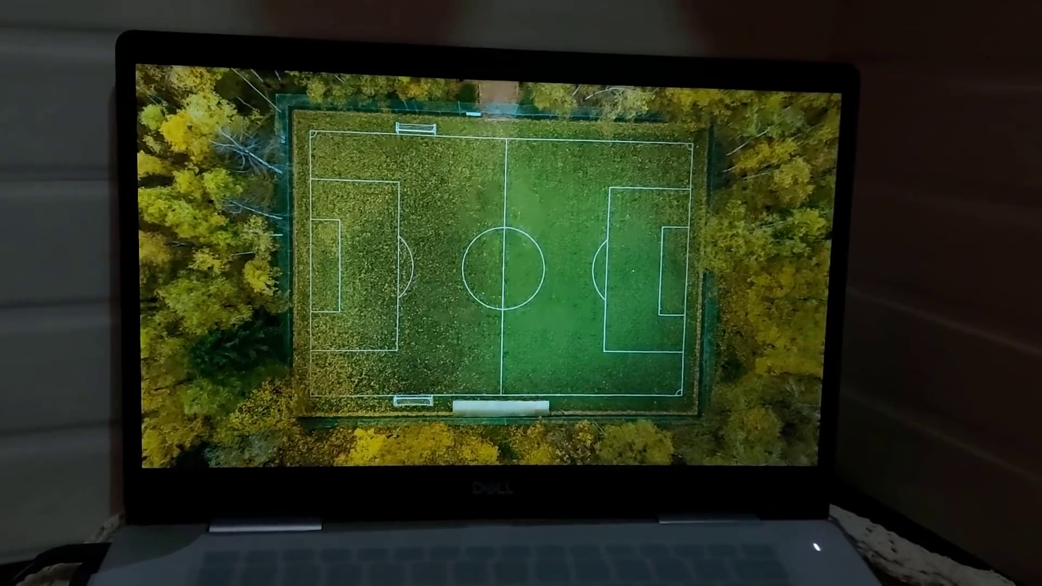
# Step: Dismiss the lock screen with Space and type the new PIN into the PIN box
pyautogui.press('space')
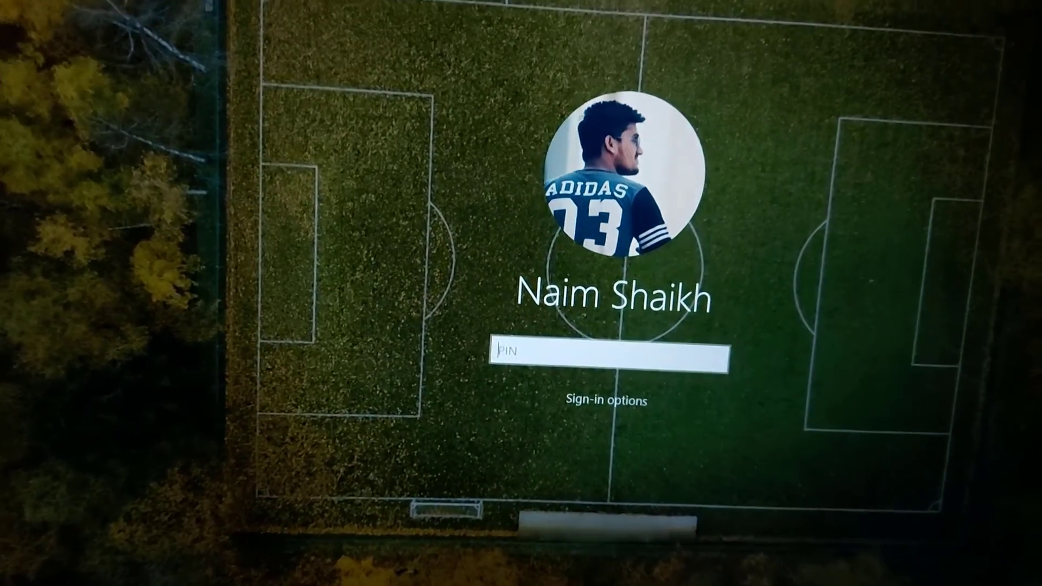
pyautogui.write('****')
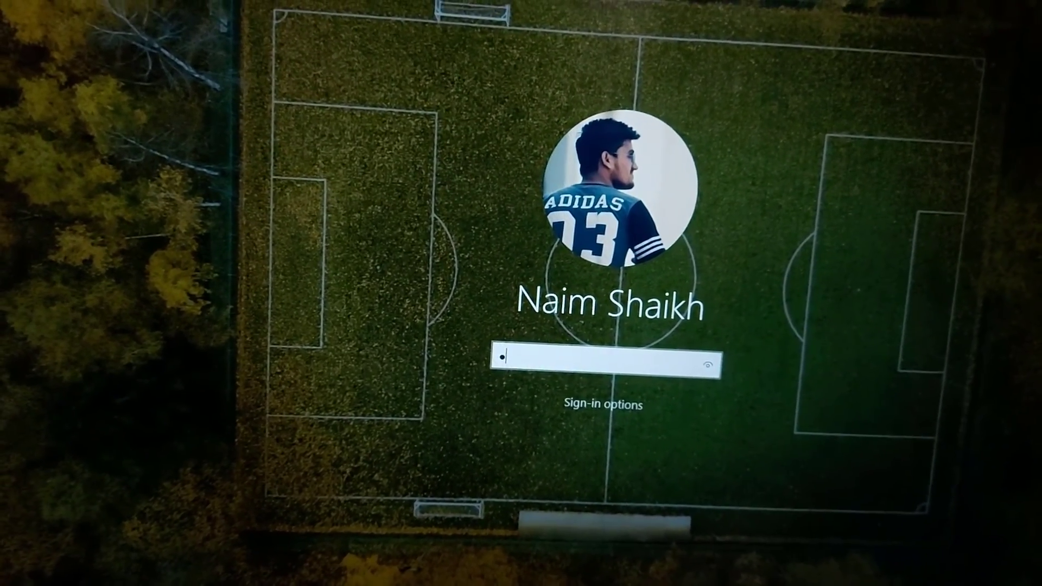